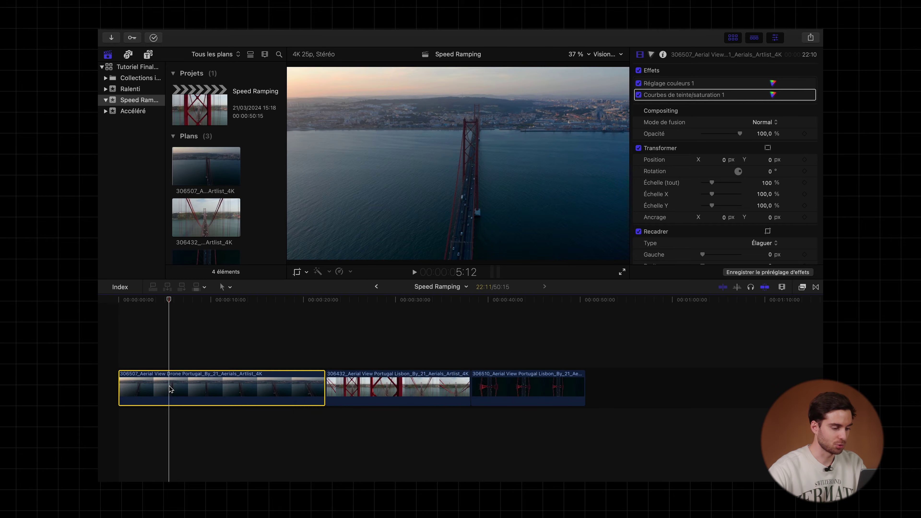
- Split the speed of the first clip at 5:12 and at about 18 seconds to make three speed segments
{"action": "key", "text": "shift"}
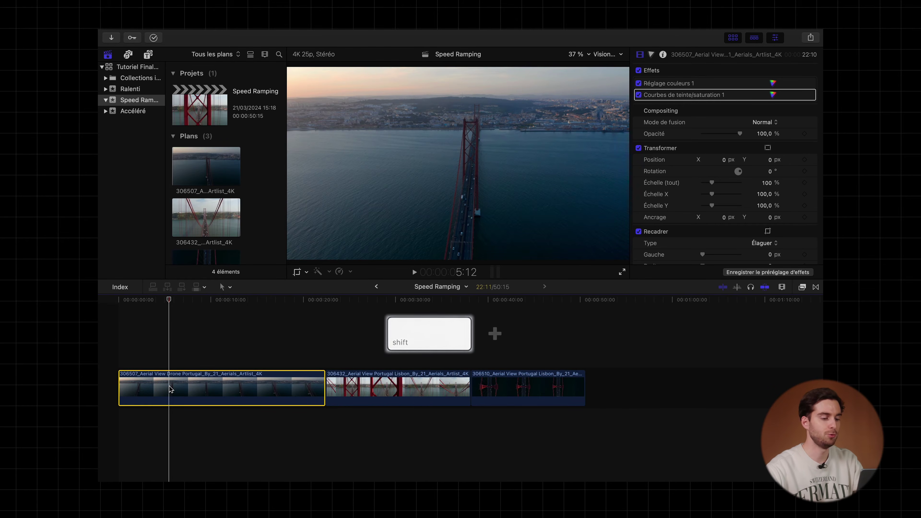
{"action": "key", "text": "shift+b"}
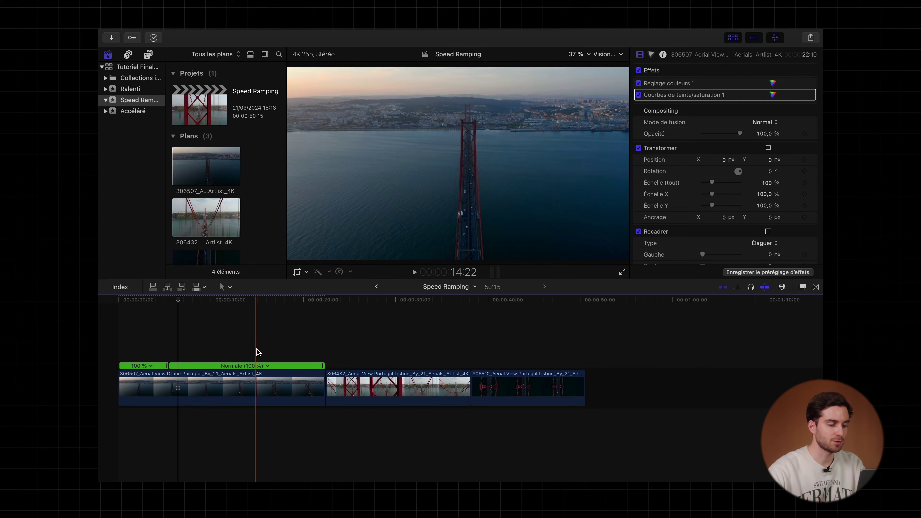
{"action": "left_click", "coordinate": [285, 352]}
{"action": "left_click", "coordinate": [286, 384]}
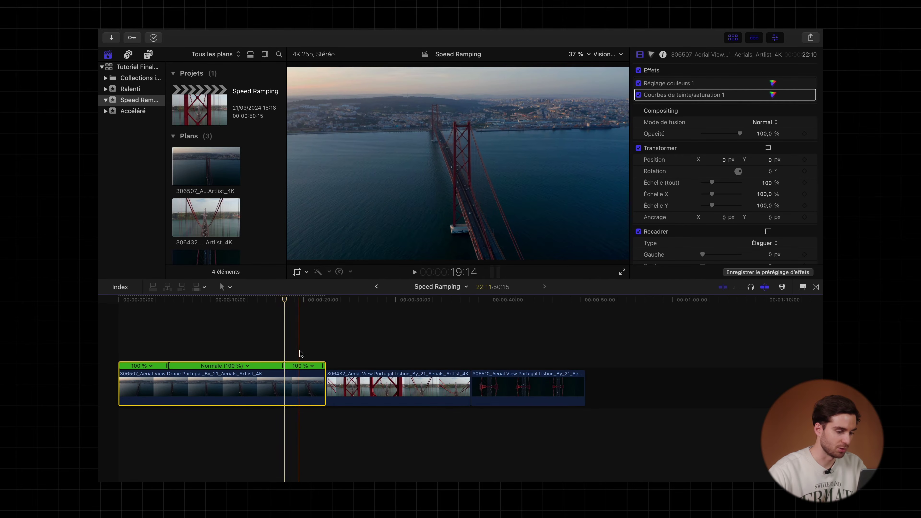
{"action": "key", "text": "shift+b"}
- Speed up the middle speed segment of the first clip to about 411 %
{"action": "left_click", "coordinate": [303, 386]}
{"action": "key", "text": "super+equal"}
{"action": "left_click", "coordinate": [145, 354]}
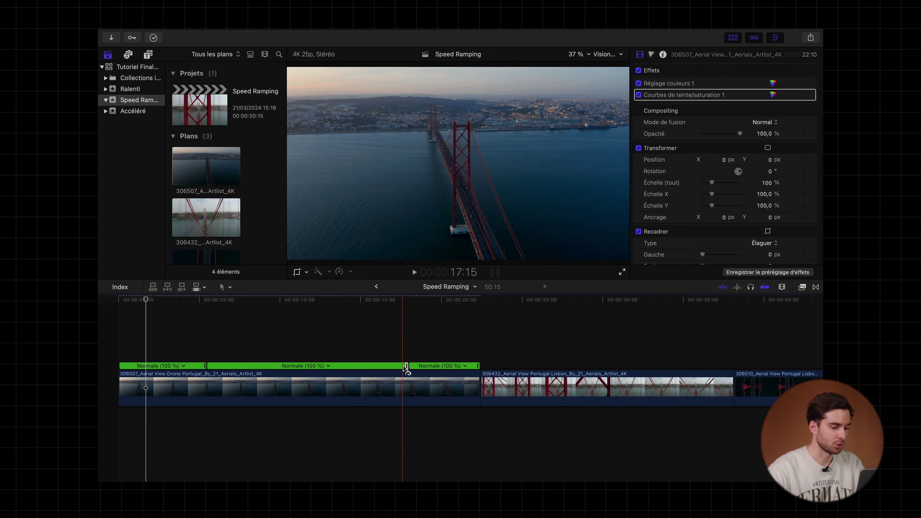
{"action": "left_click_drag", "start_coordinate": [407, 367], "coordinate": [188, 366]}
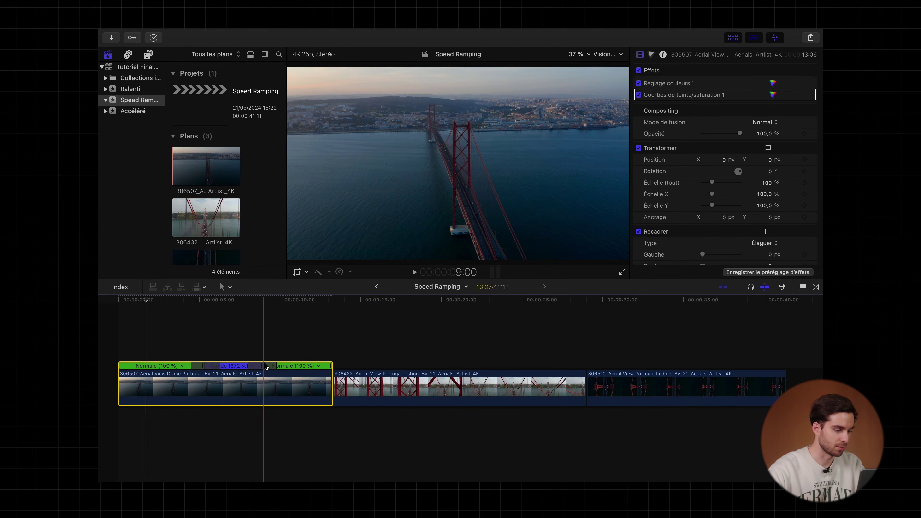
{"action": "left_click_drag", "start_coordinate": [263, 367], "coordinate": [252, 368]}
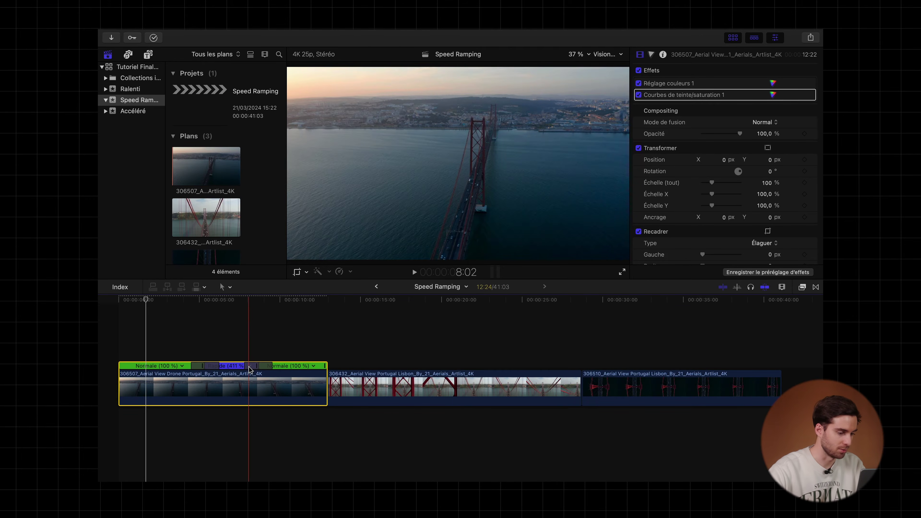
- Lengthen, remove and restore the speed transition before the first clip's fast segment, making it begin at about 4 seconds
{"action": "key", "text": "super+equal"}
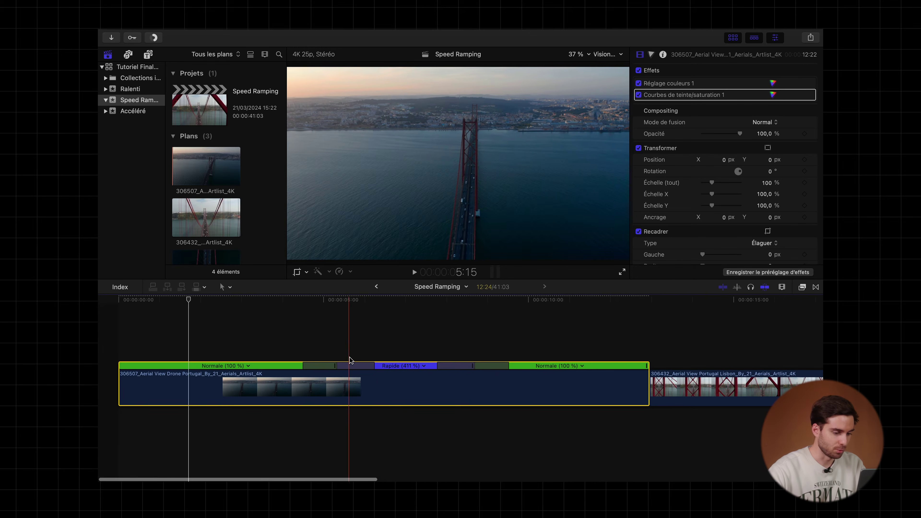
{"action": "left_click", "coordinate": [374, 334]}
{"action": "left_click", "coordinate": [227, 334]}
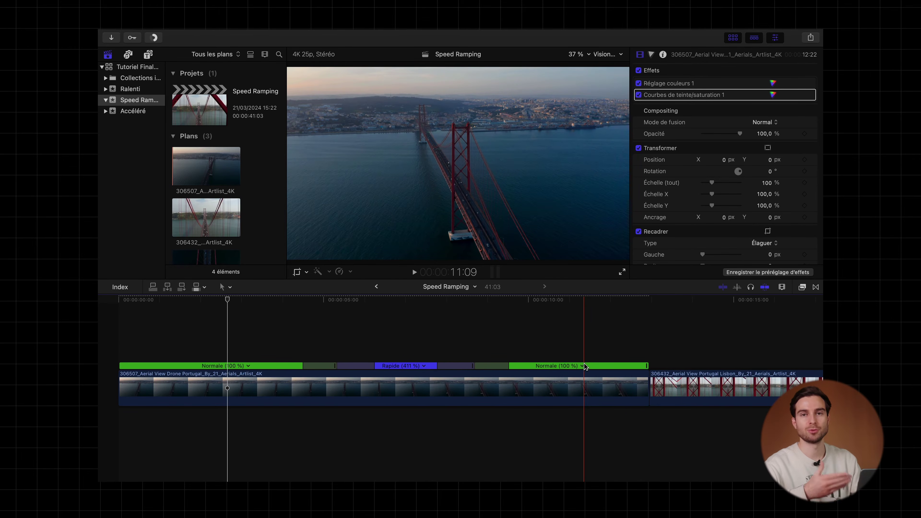
{"action": "left_click_drag", "start_coordinate": [307, 366], "coordinate": [214, 367]}
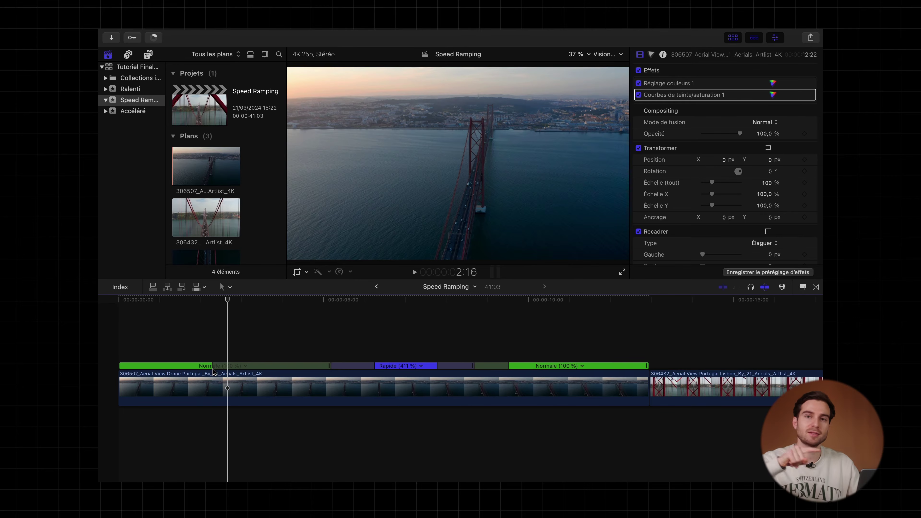
{"action": "left_click_drag", "start_coordinate": [213, 370], "coordinate": [333, 370]}
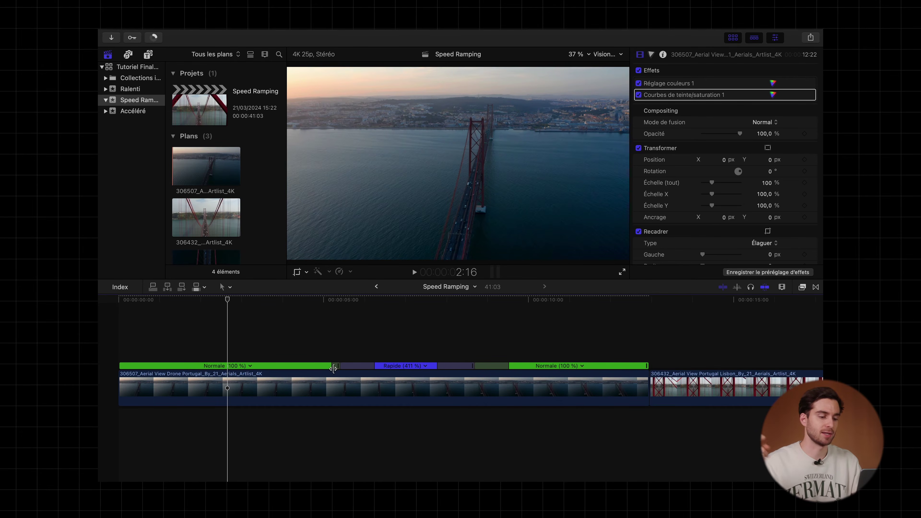
{"action": "left_click_drag", "start_coordinate": [334, 368], "coordinate": [285, 366]}
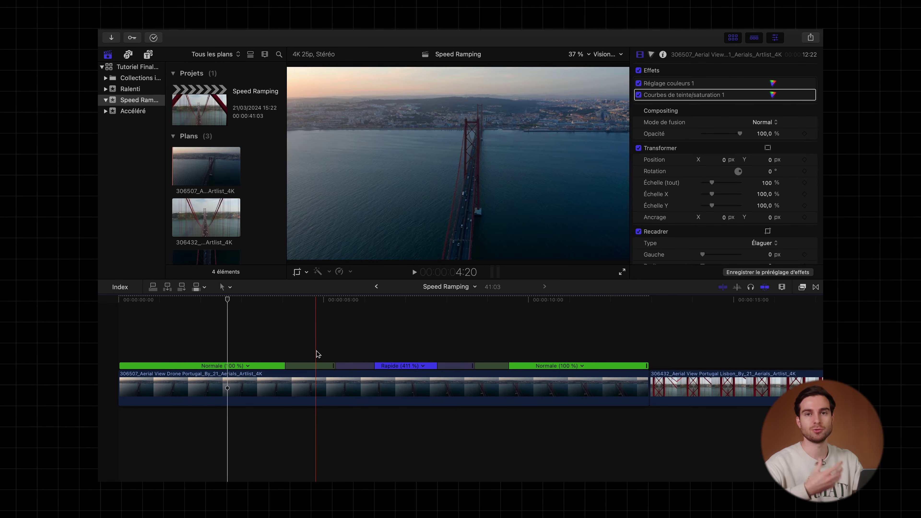
- Play the first clip twice from just before 3 seconds to review its speed ramp
{"action": "left_click", "coordinate": [240, 348]}
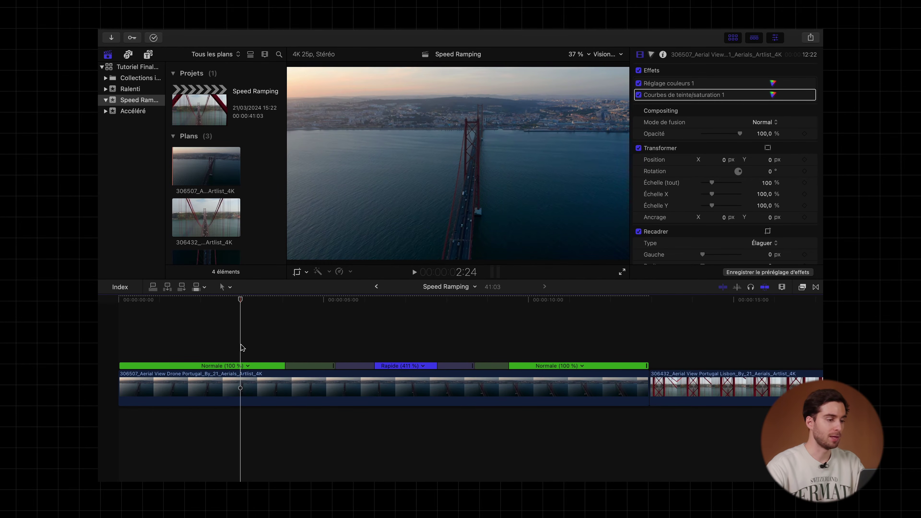
{"action": "key", "text": "space"}
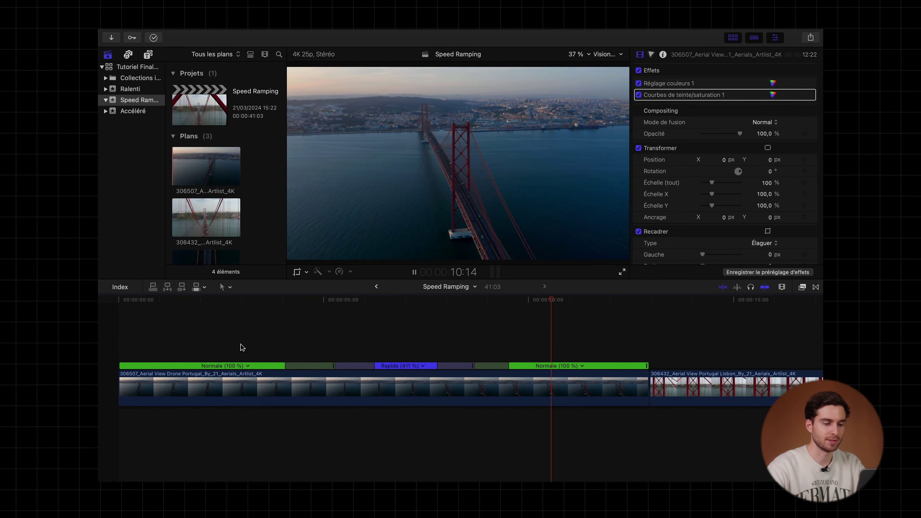
{"action": "left_click", "coordinate": [242, 347]}
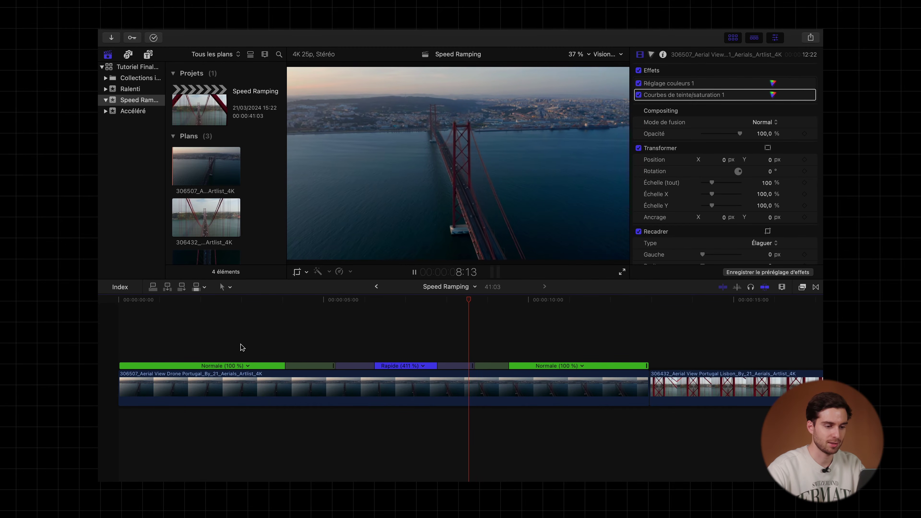
{"action": "key", "text": "space"}
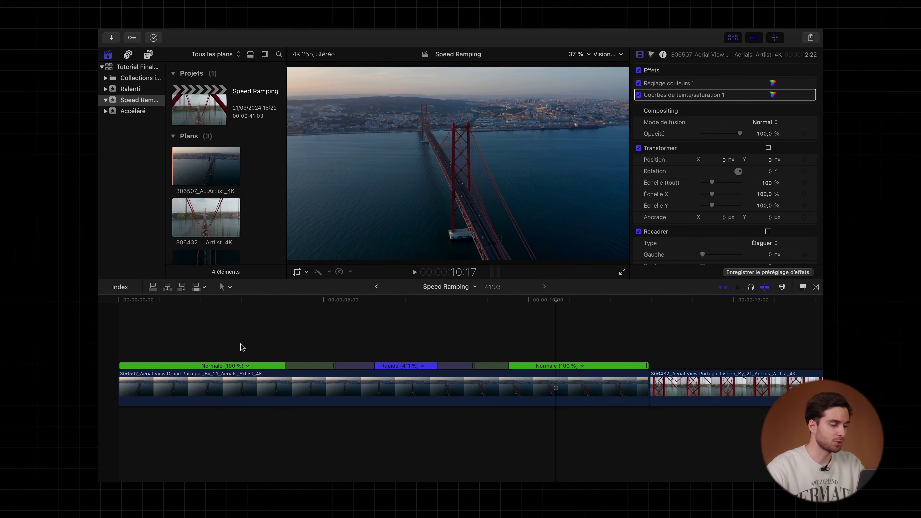
- Reset the speed of the first clip, removing all of its speed segments
{"action": "scroll", "coordinate": [241, 347], "scroll_direction": "down", "scroll_amount": 5}
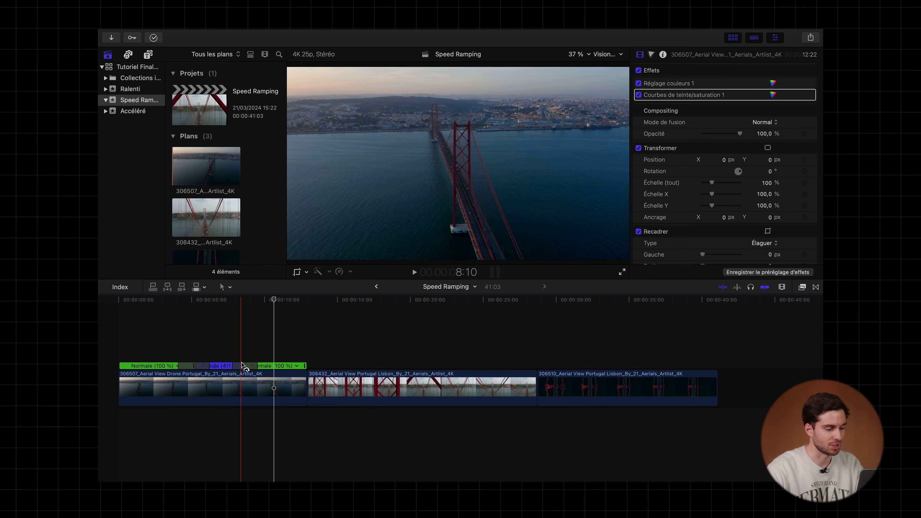
{"action": "left_click_drag", "start_coordinate": [243, 366], "coordinate": [794, 386]}
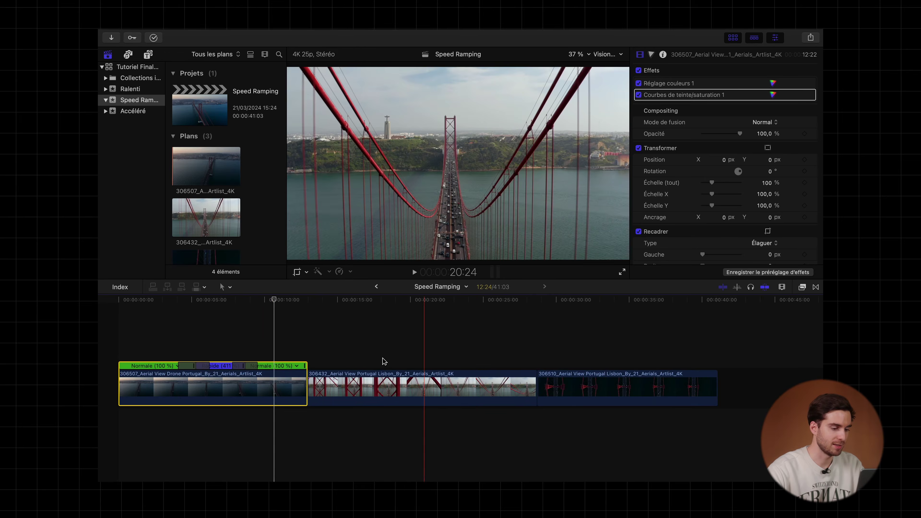
{"action": "key", "text": "super+equal"}
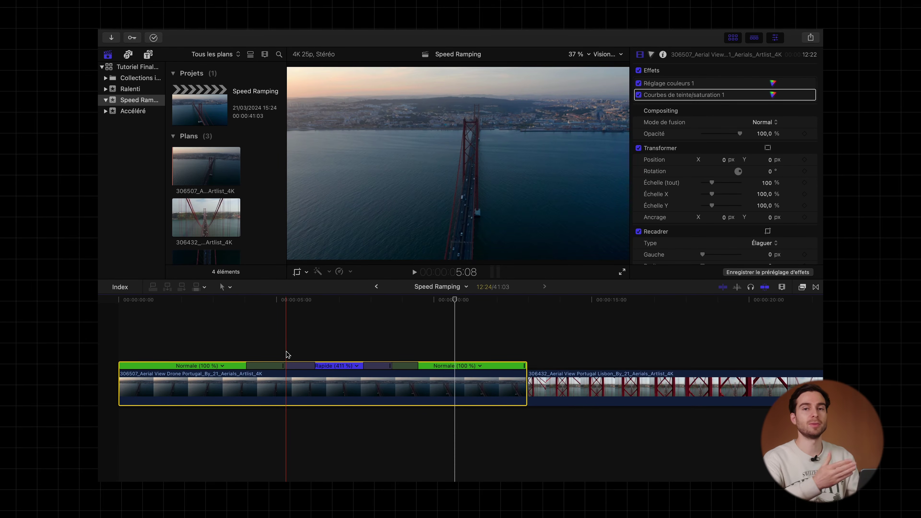
{"action": "key", "text": "super+minus"}
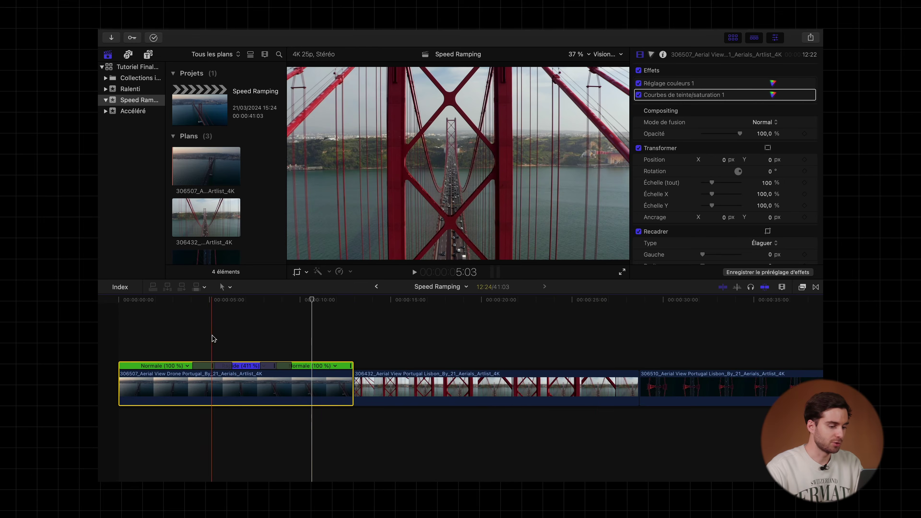
{"action": "left_click", "coordinate": [268, 393]}
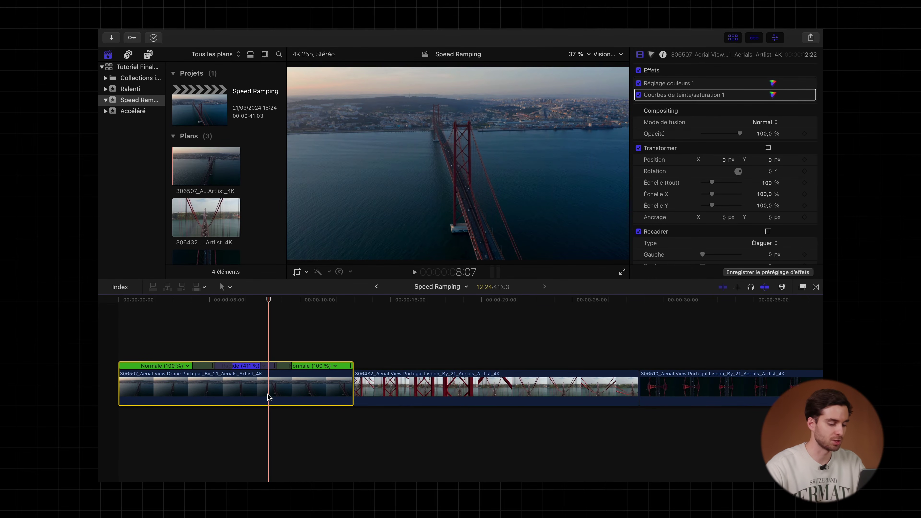
{"action": "left_click", "coordinate": [339, 271]}
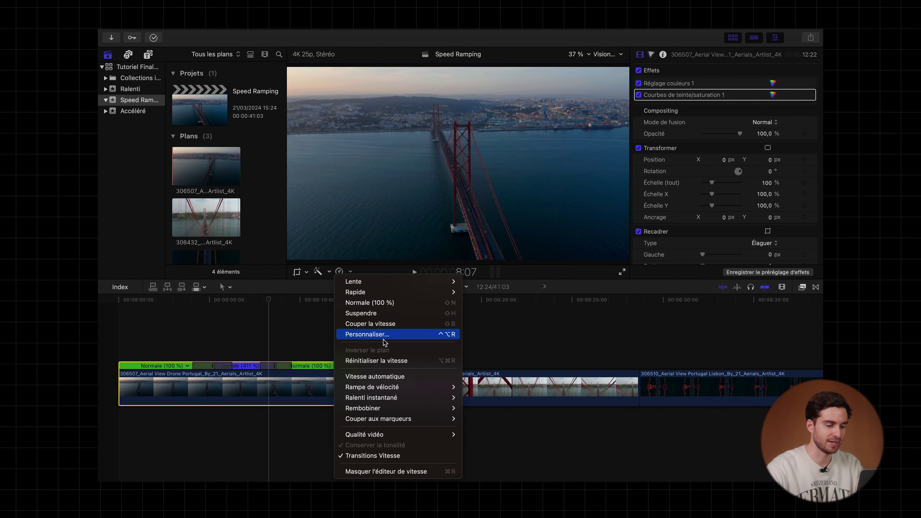
{"action": "left_click", "coordinate": [371, 361]}
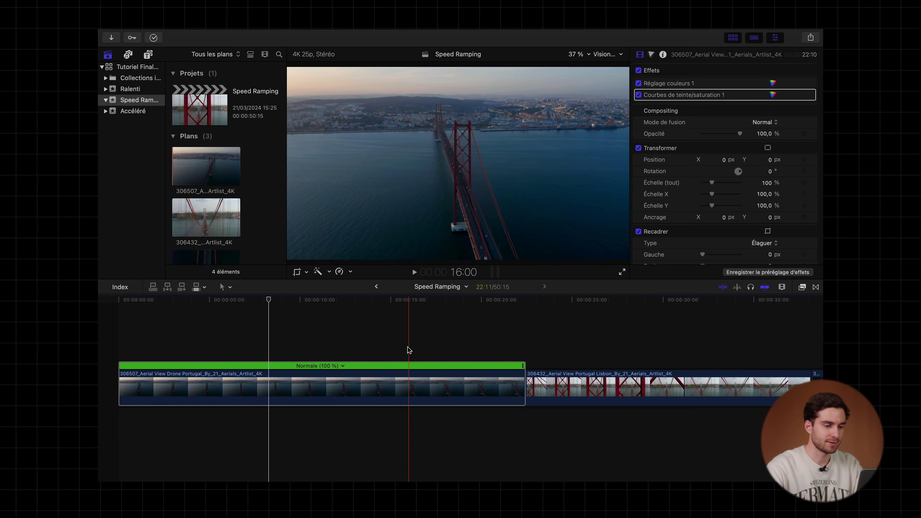
- Split the speed of the first clip at 13:17 and speed up its final segment to about 1700 %
{"action": "left_click", "coordinate": [366, 343]}
{"action": "left_click", "coordinate": [367, 390]}
{"action": "key", "text": "shift+b"}
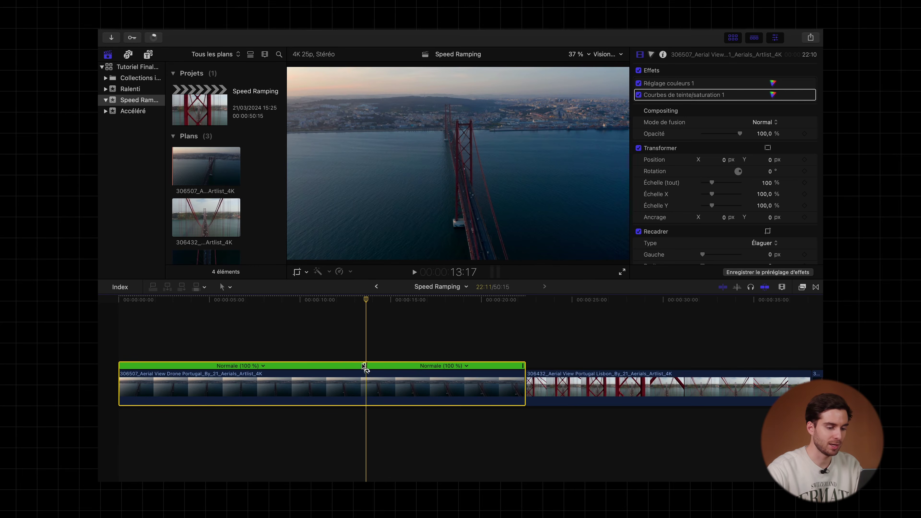
{"action": "left_click_drag", "start_coordinate": [523, 365], "coordinate": [374, 366]}
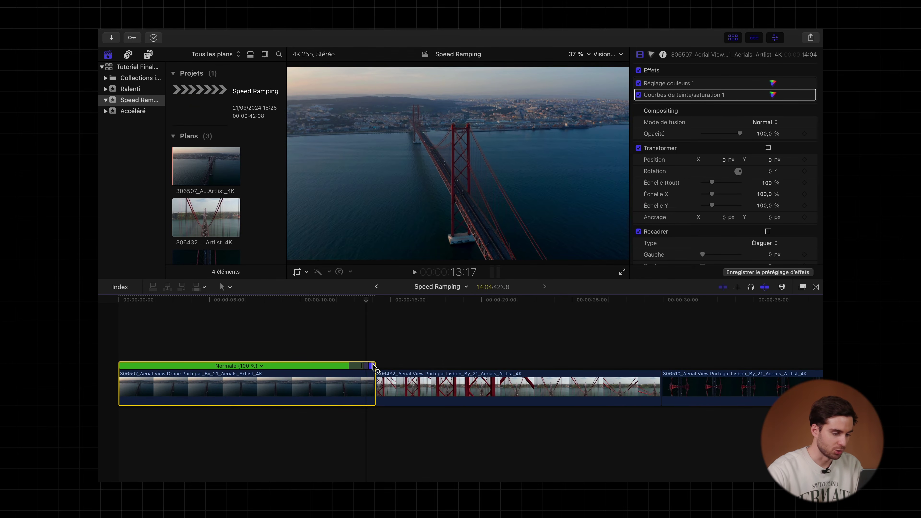
- Examine the fast segment at the end of the first clip and play across the cut into the second clip
{"action": "key", "text": "super+equal"}
{"action": "key", "text": "super+equal"}
{"action": "key", "text": "super+equal"}
{"action": "key", "text": "super+equal"}
{"action": "key", "text": "super+equal"}
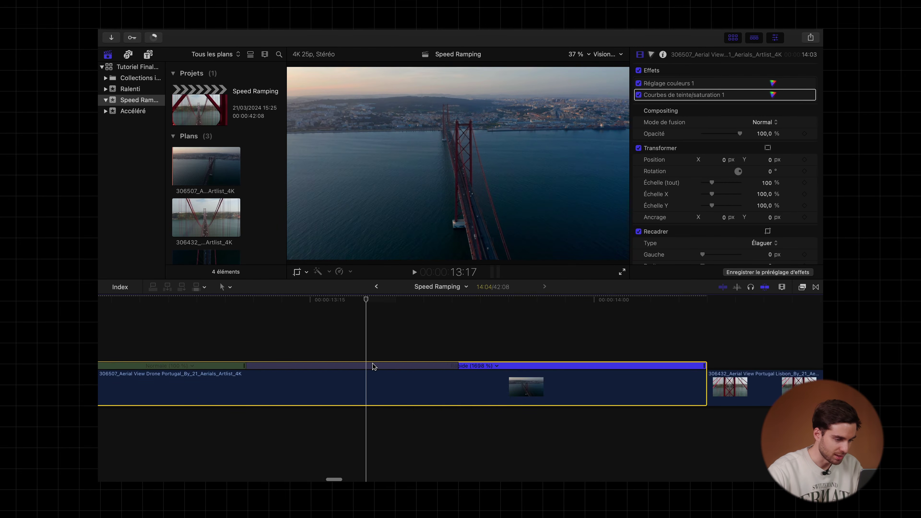
{"action": "key", "text": "super+minus"}
{"action": "key", "text": "super+minus"}
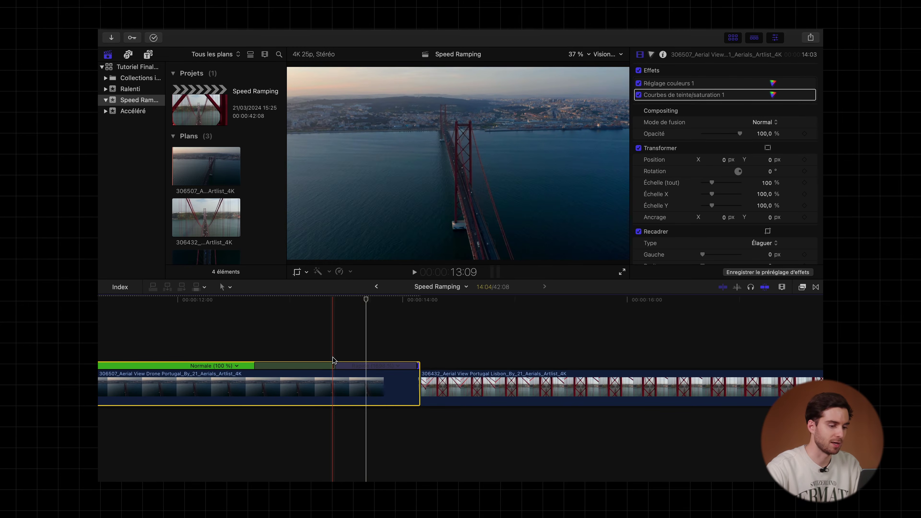
{"action": "key", "text": "super+minus"}
{"action": "key", "text": "super+minus"}
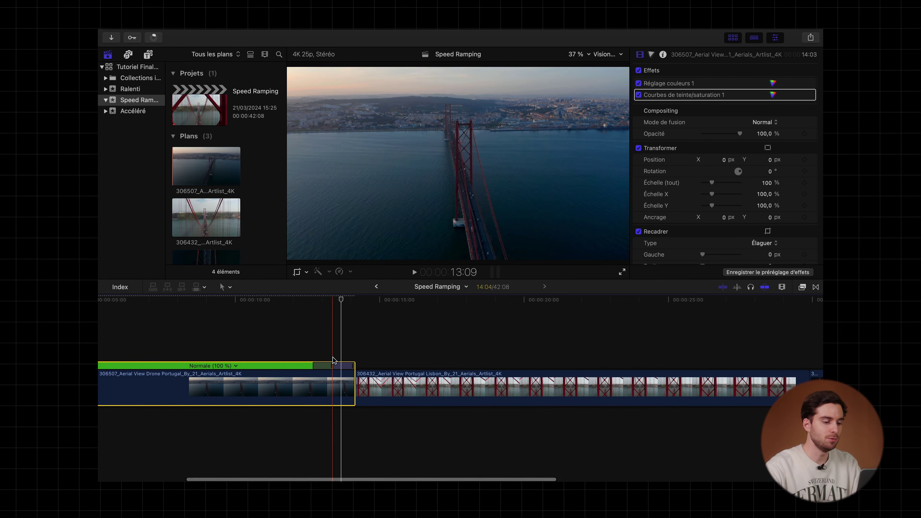
{"action": "key", "text": "super+minus"}
{"action": "key", "text": "super+minus"}
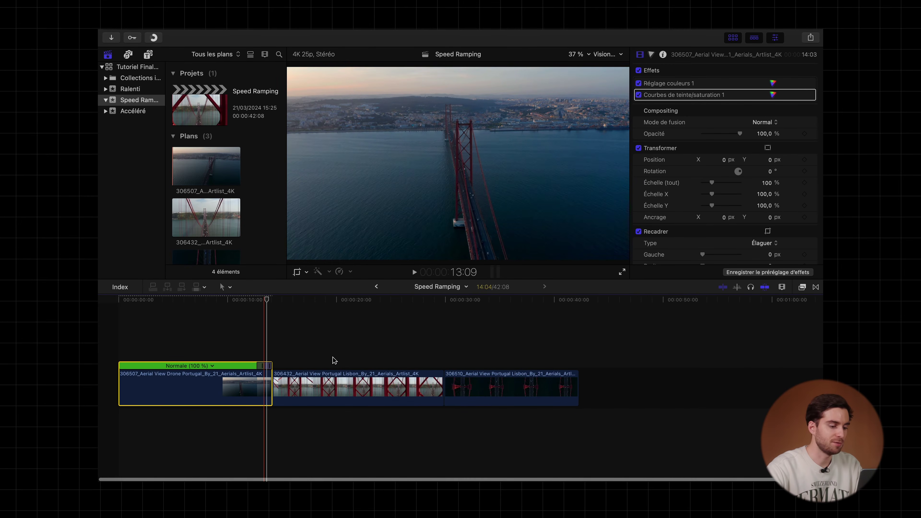
{"action": "left_click", "coordinate": [278, 347]}
{"action": "key", "text": "space"}
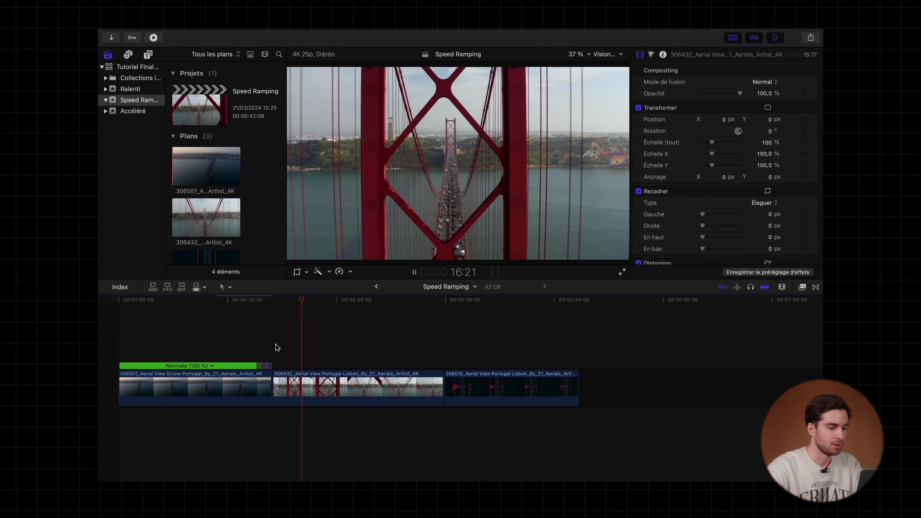
{"action": "key", "text": "space"}
- Split the speed of the second clip at 19:10 and speed up its opening segment to about 237 %
{"action": "left_click", "coordinate": [330, 389]}
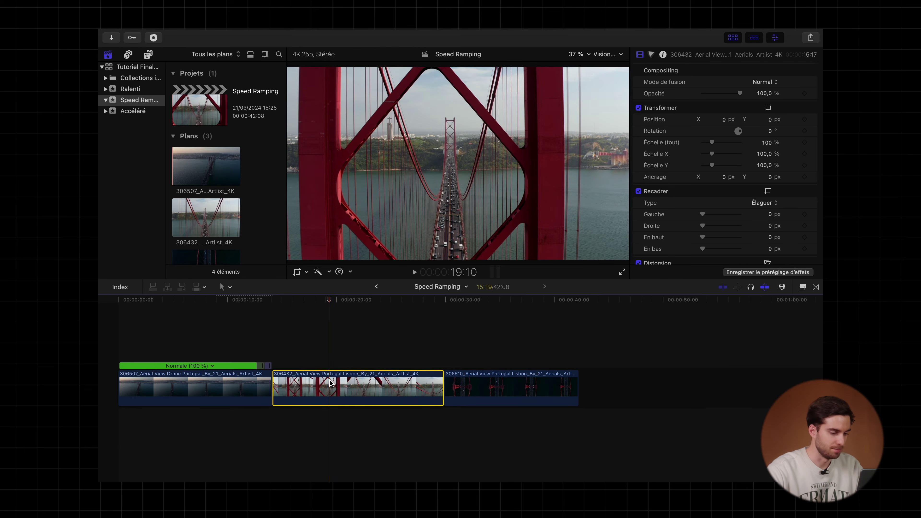
{"action": "key", "text": "shift+b"}
{"action": "left_click_drag", "start_coordinate": [328, 368], "coordinate": [286, 370]}
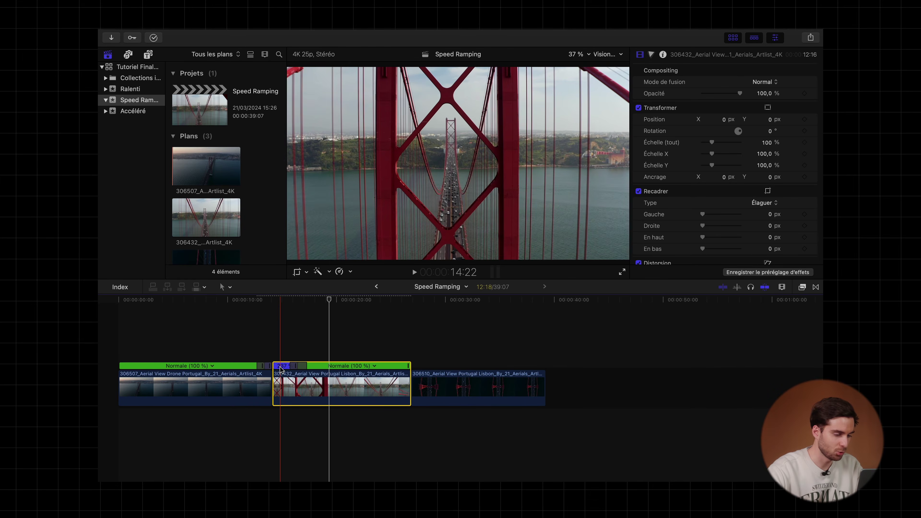
- Set the custom speed rate of the second clip's opening segment to 500 %
{"action": "double_click", "coordinate": [281, 367]}
{"action": "left_click", "coordinate": [288, 327]}
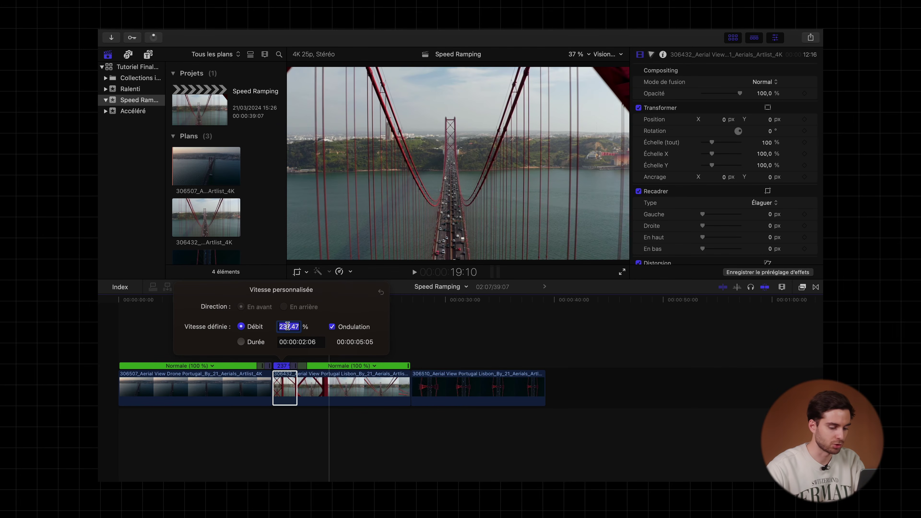
{"action": "key", "text": "Return"}
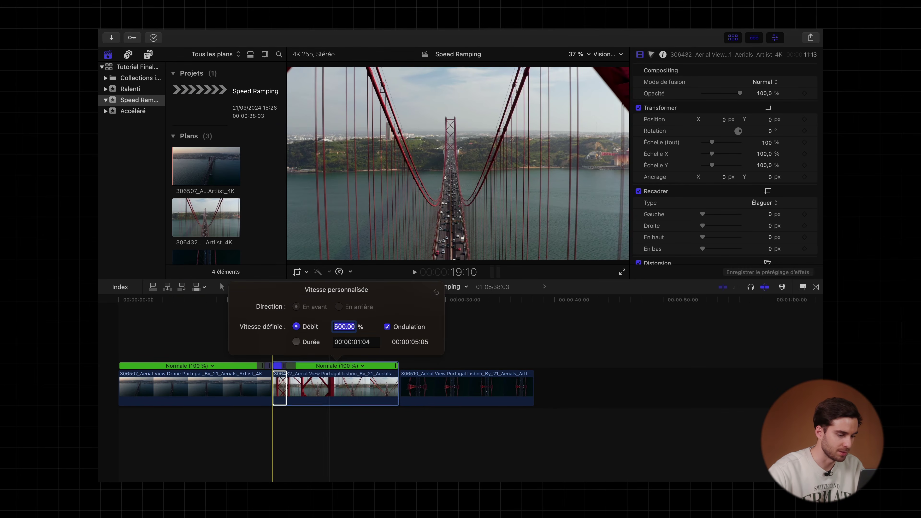
- Lengthen the speed transition between the second clip's 500 % opening segment and its normal-speed segment
{"action": "key", "text": "super+equal"}
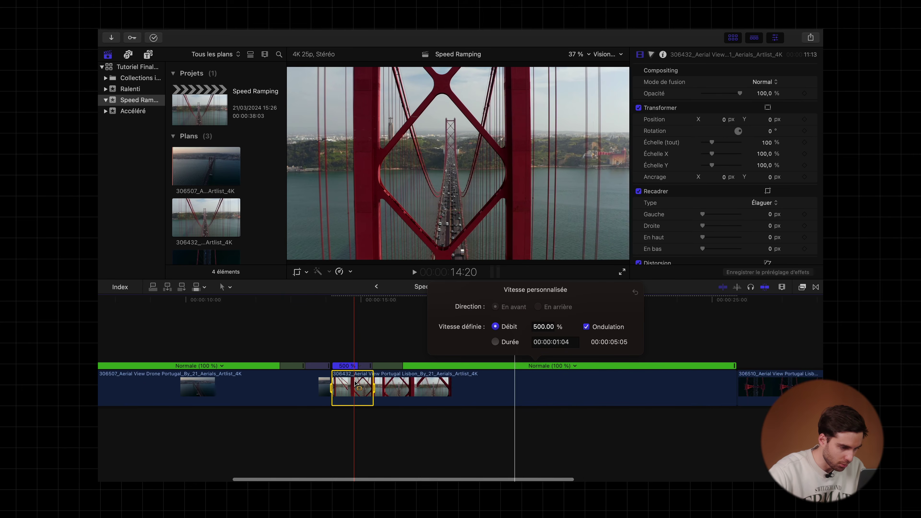
{"action": "key", "text": "super+equal"}
{"action": "left_click", "coordinate": [344, 365]}
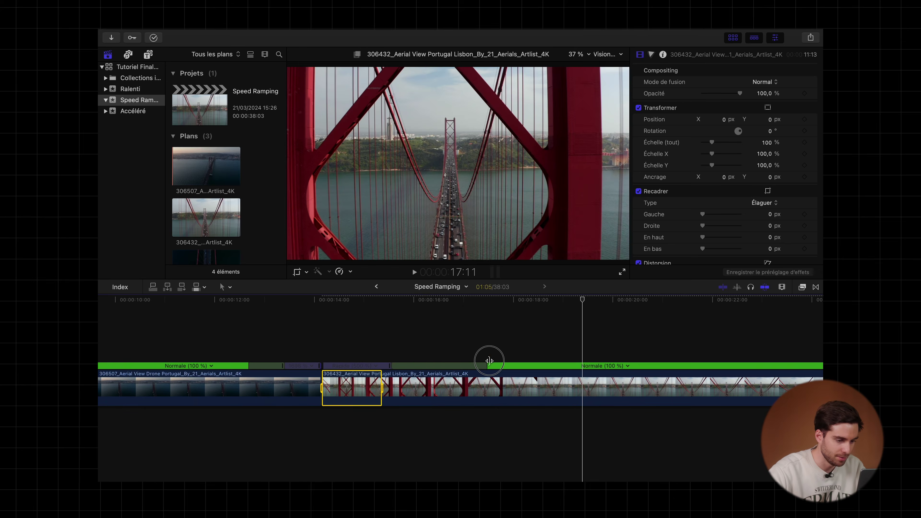
{"action": "key", "text": "super+minus"}
{"action": "key", "text": "super+equal"}
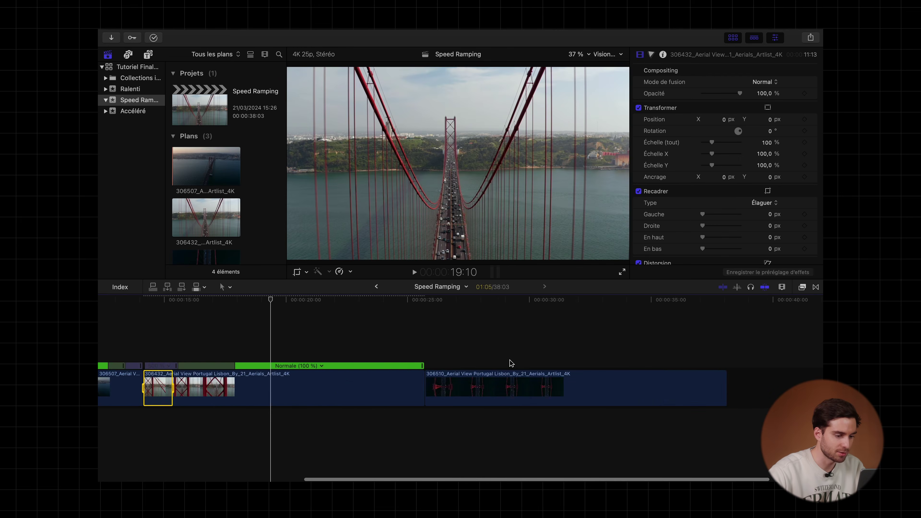
{"action": "key", "text": "super+equal"}
- Speed up the second clip's opening segment further and shorten its transition into normal speed, checking playback across the first cut
{"action": "left_click", "coordinate": [338, 339]}
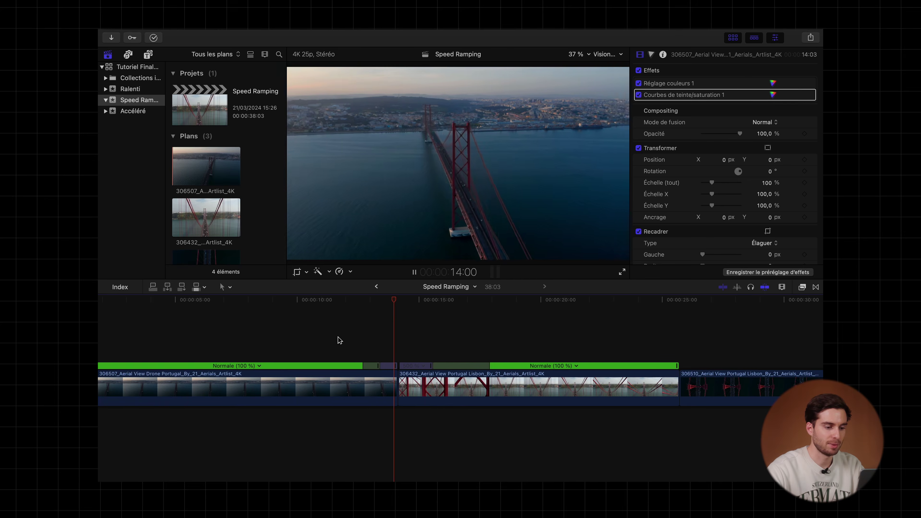
{"action": "key", "text": "space"}
{"action": "left_click_drag", "start_coordinate": [429, 366], "coordinate": [420, 385]}
{"action": "left_click", "coordinate": [386, 341]}
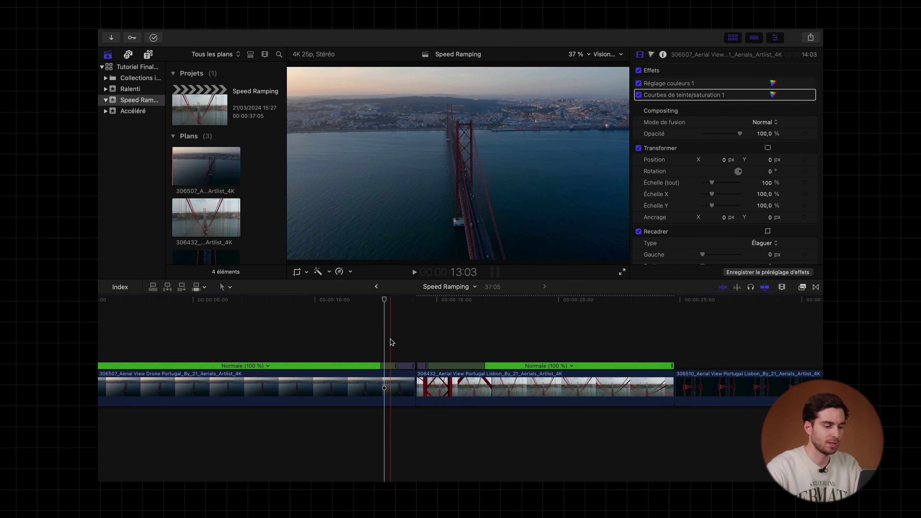
{"action": "left_click", "coordinate": [375, 343]}
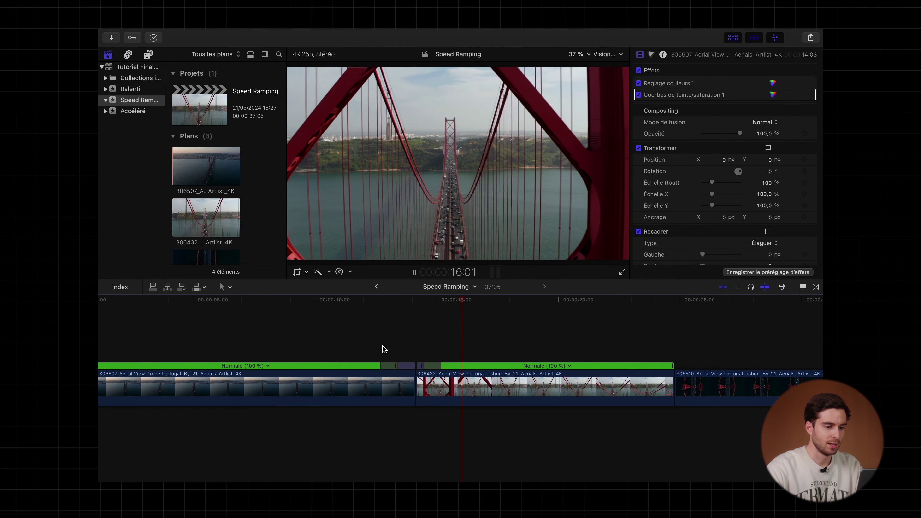
- Split the speed of the second clip at 17:14 and strongly speed up its final segment
{"action": "scroll", "coordinate": [385, 349], "scroll_direction": "right", "scroll_amount": 5}
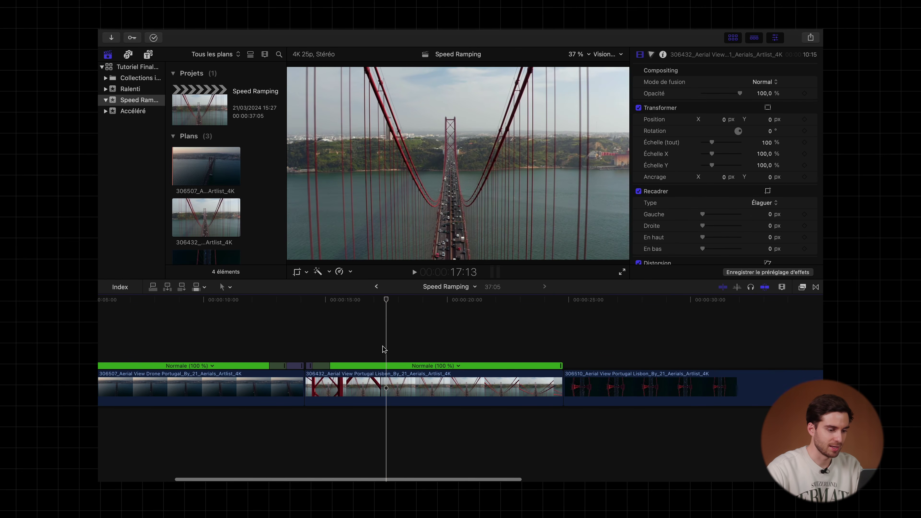
{"action": "left_click", "coordinate": [386, 385]}
{"action": "key", "text": "shift+b"}
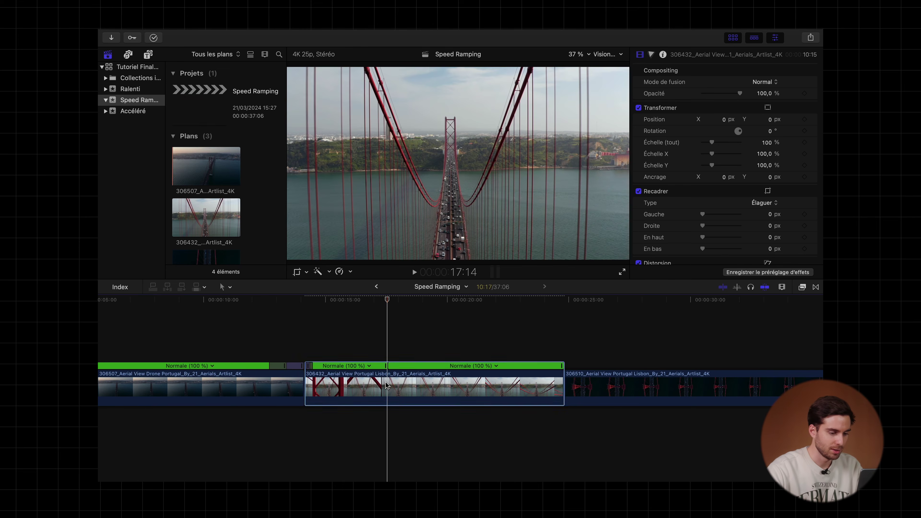
{"action": "left_click_drag", "start_coordinate": [562, 366], "coordinate": [392, 370]}
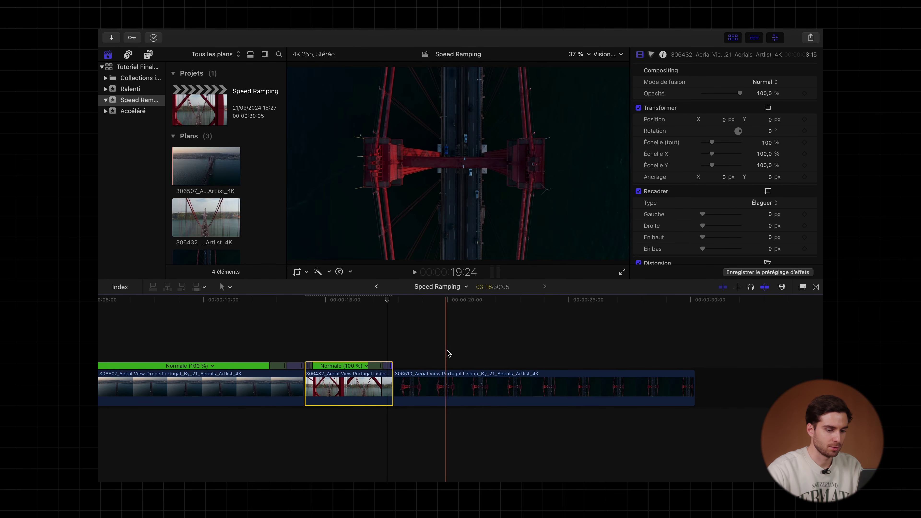
- Split the speed of the third clip at 23:10 and set its opening segment to the fast 20x preset
{"action": "left_click", "coordinate": [530, 389]}
{"action": "key", "text": "shift+b"}
{"action": "left_click_drag", "start_coordinate": [527, 367], "coordinate": [466, 366]}
{"action": "left_click", "coordinate": [466, 366]}
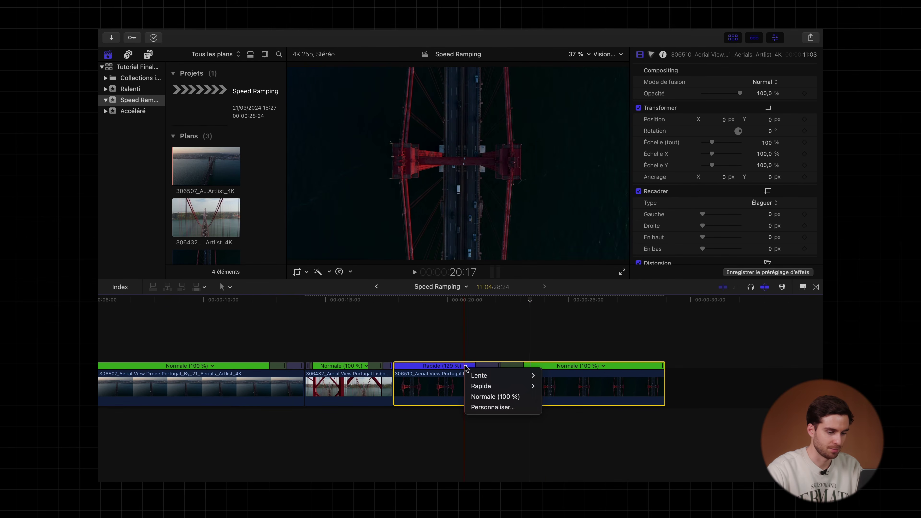
{"action": "mouse_move", "coordinate": [497, 387]}
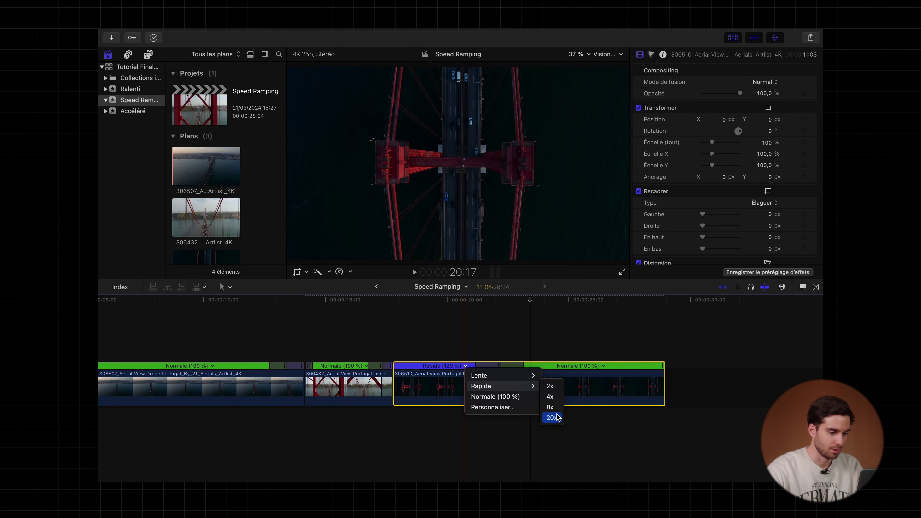
{"action": "left_click", "coordinate": [552, 417]}
- Extend the speed transitions into the fast segments on both sides of the cut between the second and third clips
{"action": "key", "text": "super+equal"}
{"action": "key", "text": "super+equal"}
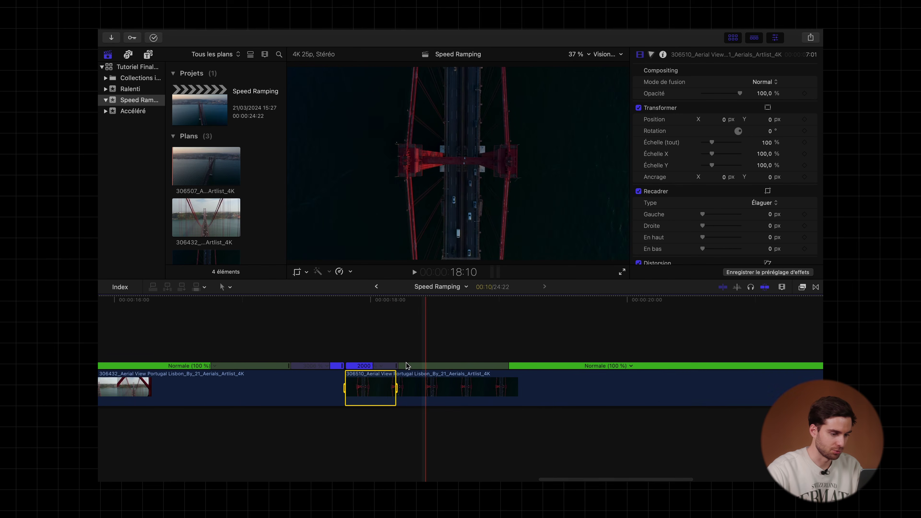
{"action": "left_click", "coordinate": [375, 367]}
{"action": "left_click", "coordinate": [332, 367]}
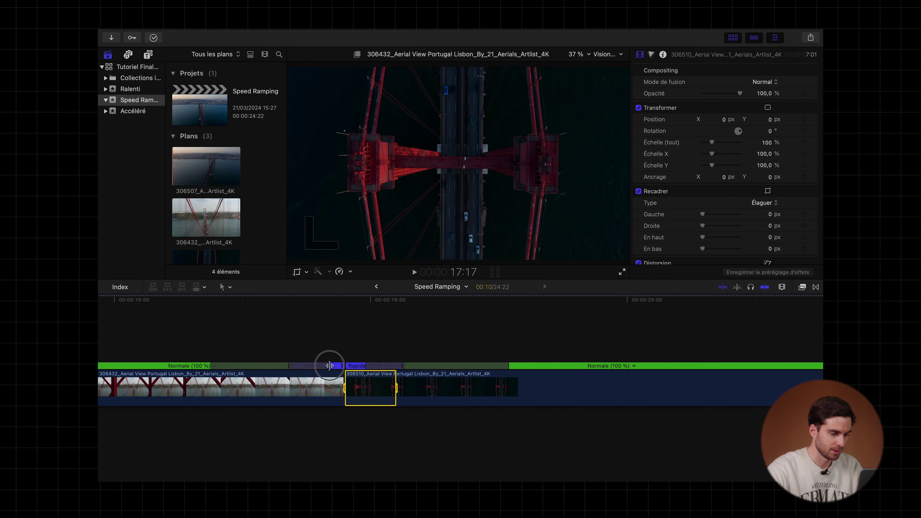
{"action": "key", "text": "shift+z"}
{"action": "key", "text": "super+equal"}
{"action": "key", "text": "super+equal"}
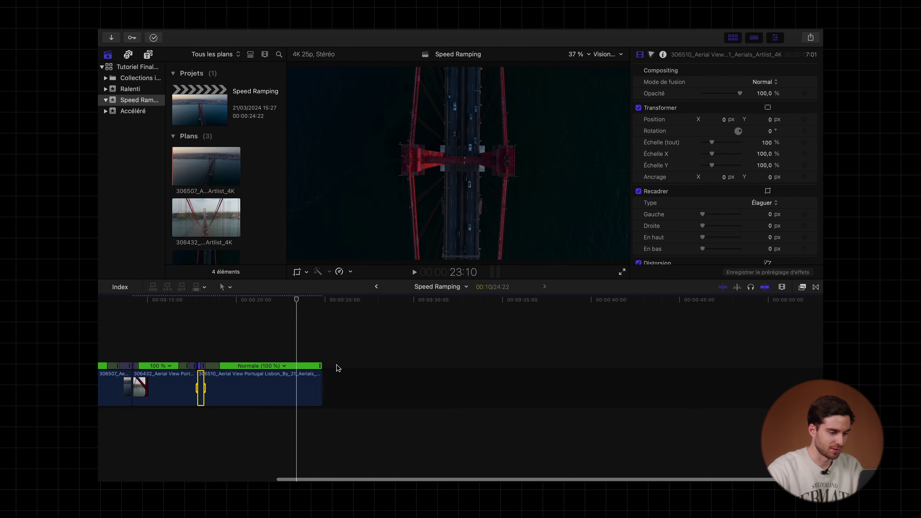
- Review the speed-ramp transitions by playing from the end of the first clip across the following cuts
{"action": "left_click", "coordinate": [412, 330]}
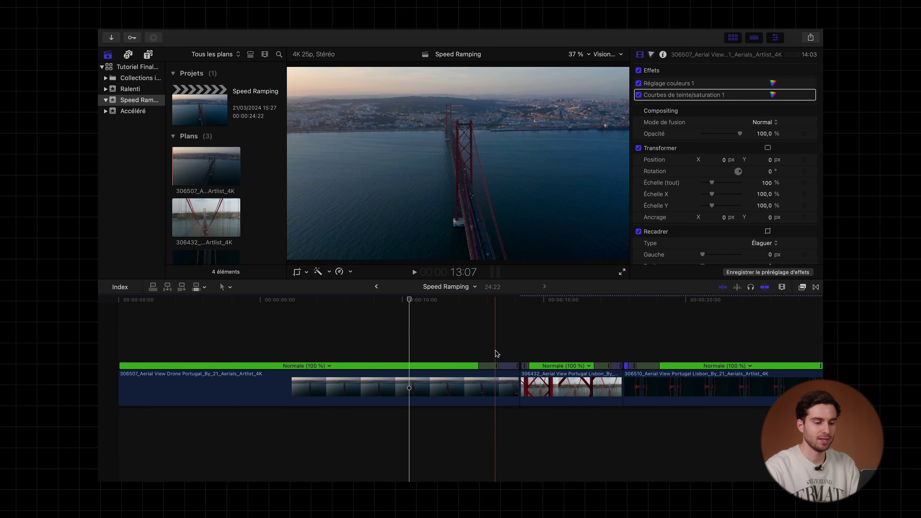
{"action": "left_click", "coordinate": [554, 386]}
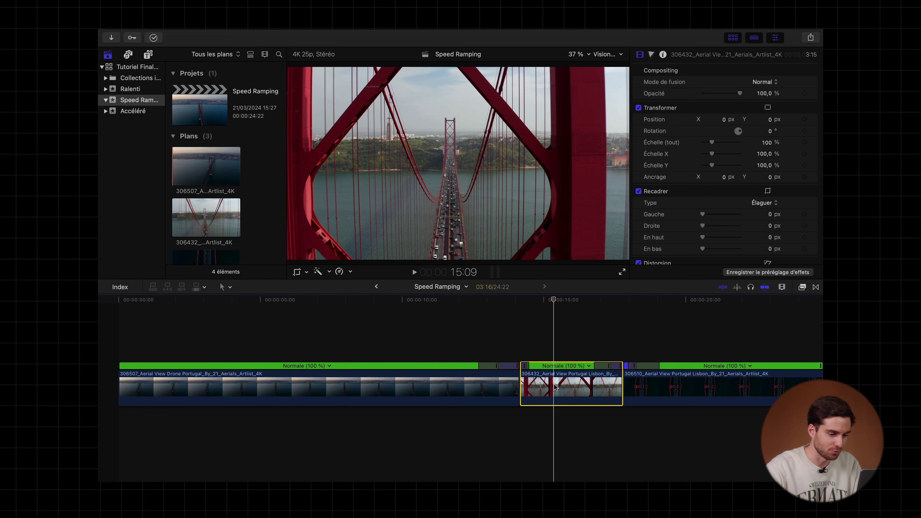
{"action": "key", "text": "super+minus"}
{"action": "left_click", "coordinate": [537, 349]}
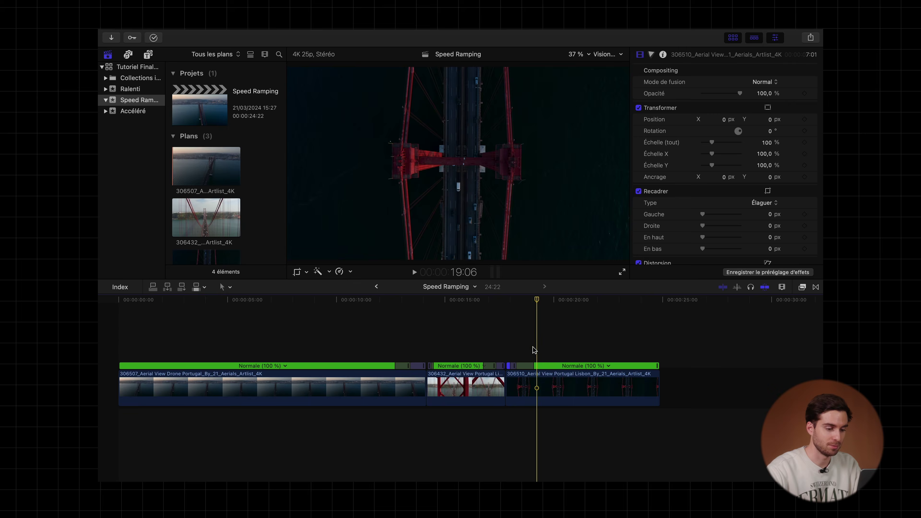
{"action": "left_click", "coordinate": [401, 345]}
{"action": "key", "text": "space"}
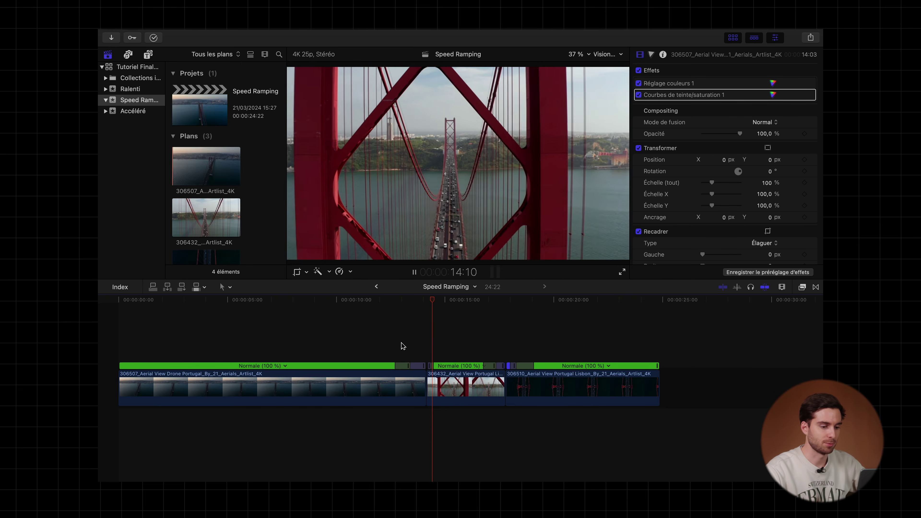